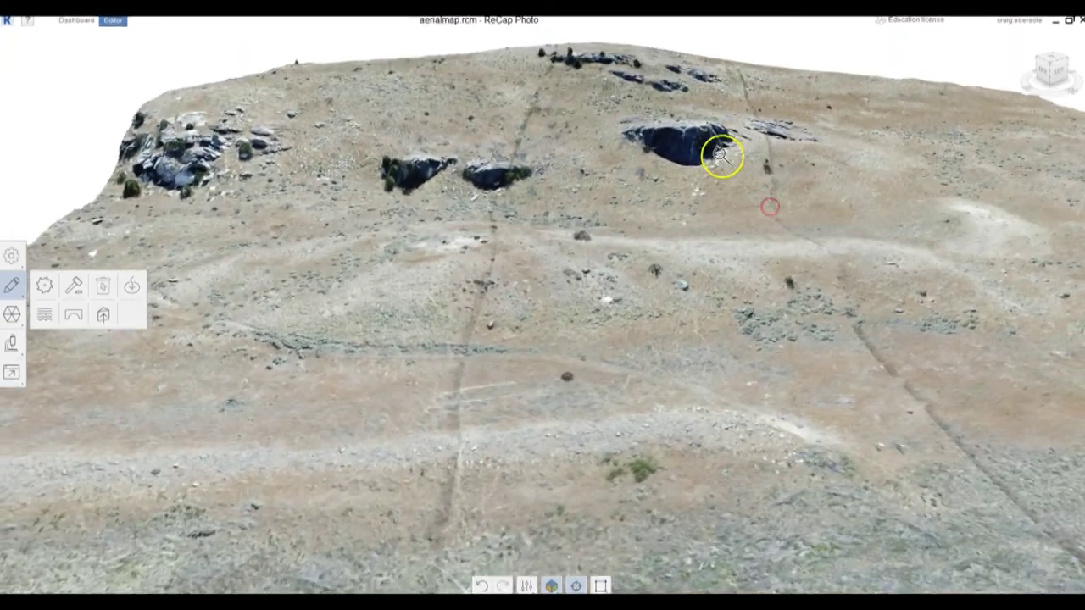
Orbit the aerialmap terrain to pull back and tilt the view of the hill
left_click_drag(718, 152, 660, 177)
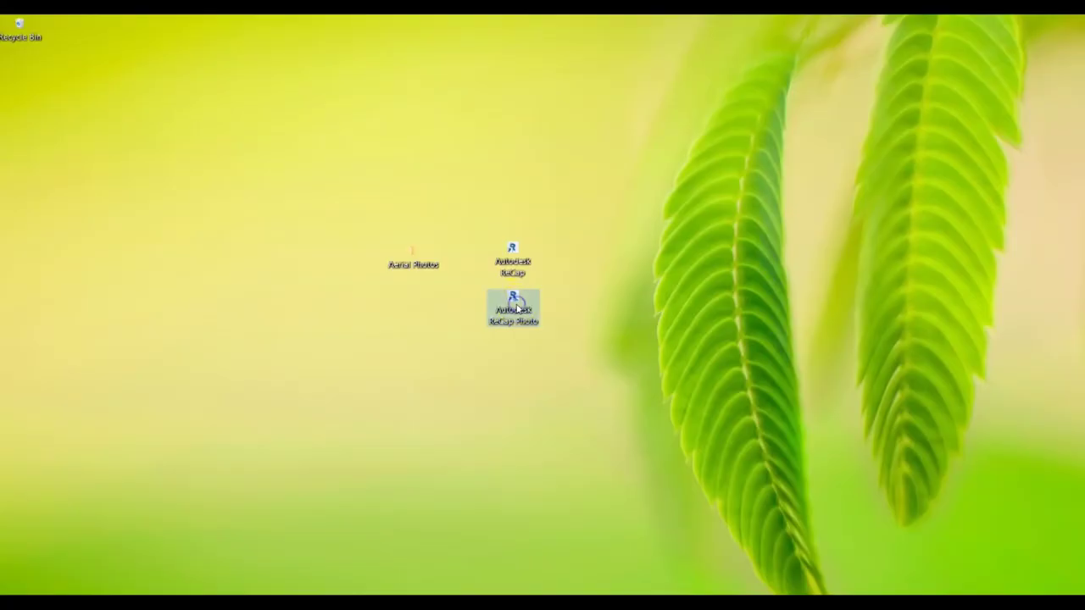
Launch ReCap Photo from the desktop and start a new Aerial project under Create 3D
double_click(516, 310)
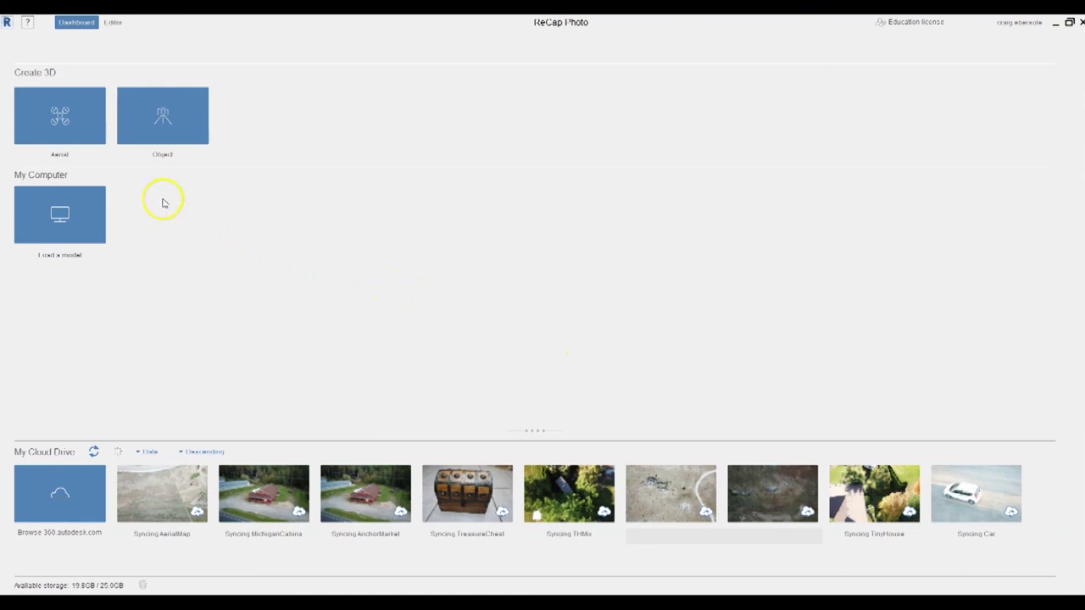
left_click(75, 121)
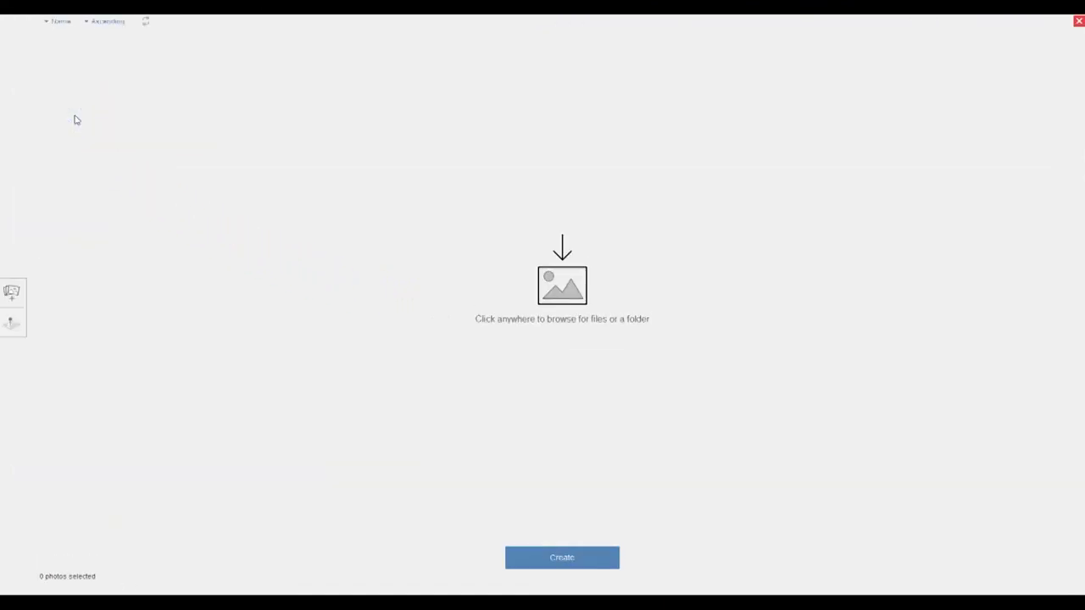
Import all 87 DJI photos from the Desktop's Aerial Photos folder into the project
left_click(12, 292)
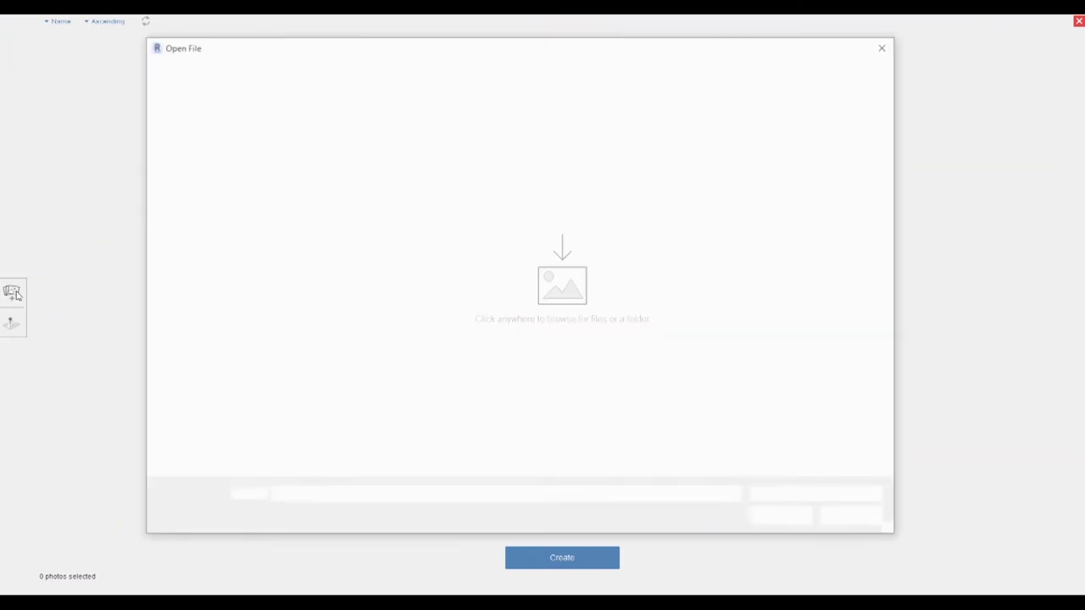
double_click(314, 138)
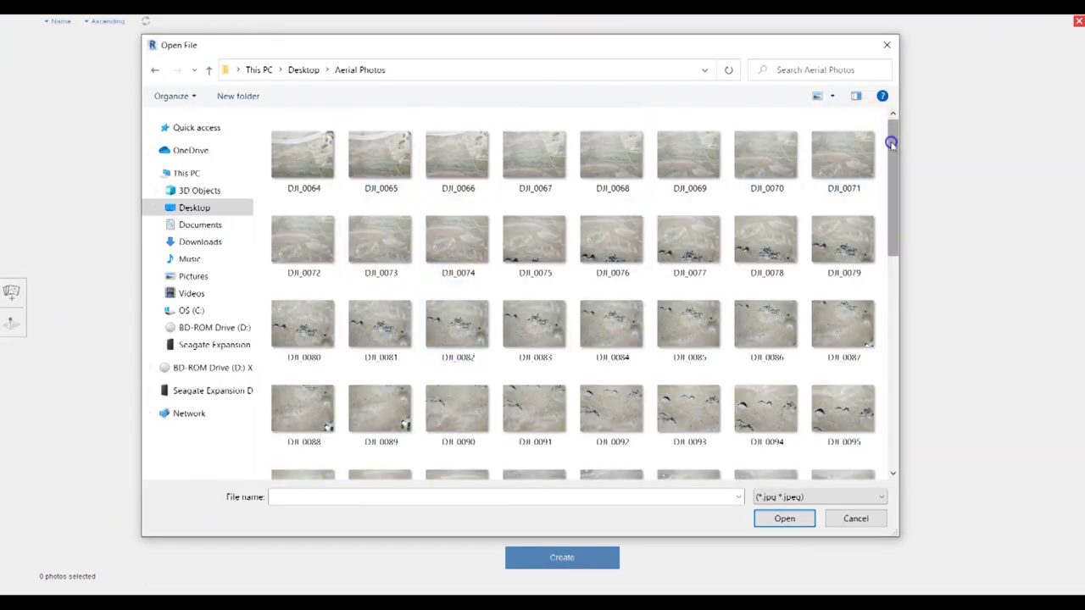
left_click_drag(891, 144, 911, 102)
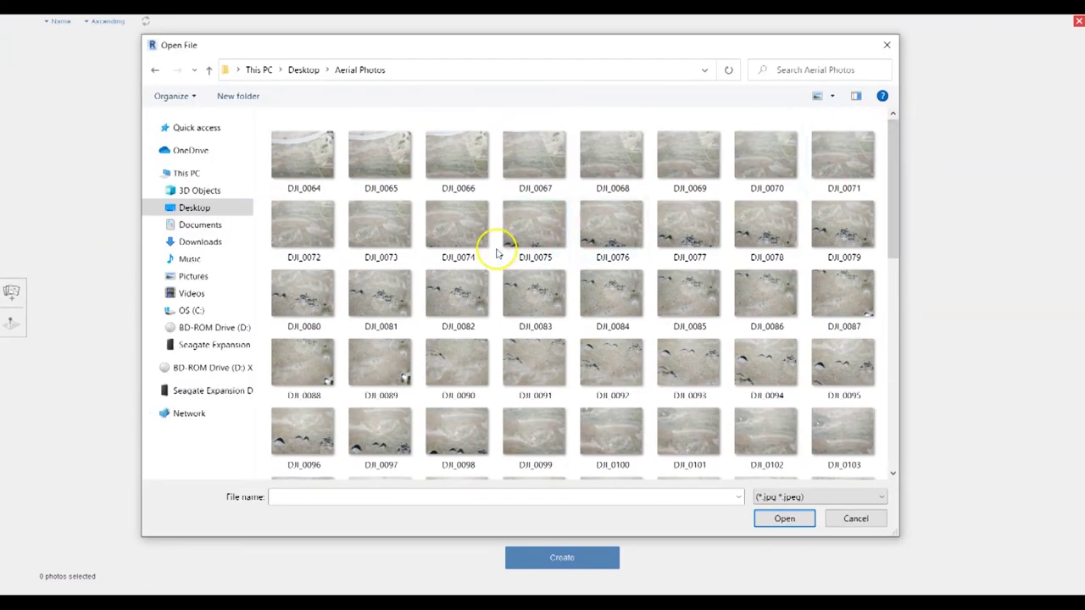
key("ctrl+a")
left_click_drag(895, 213, 900, 401)
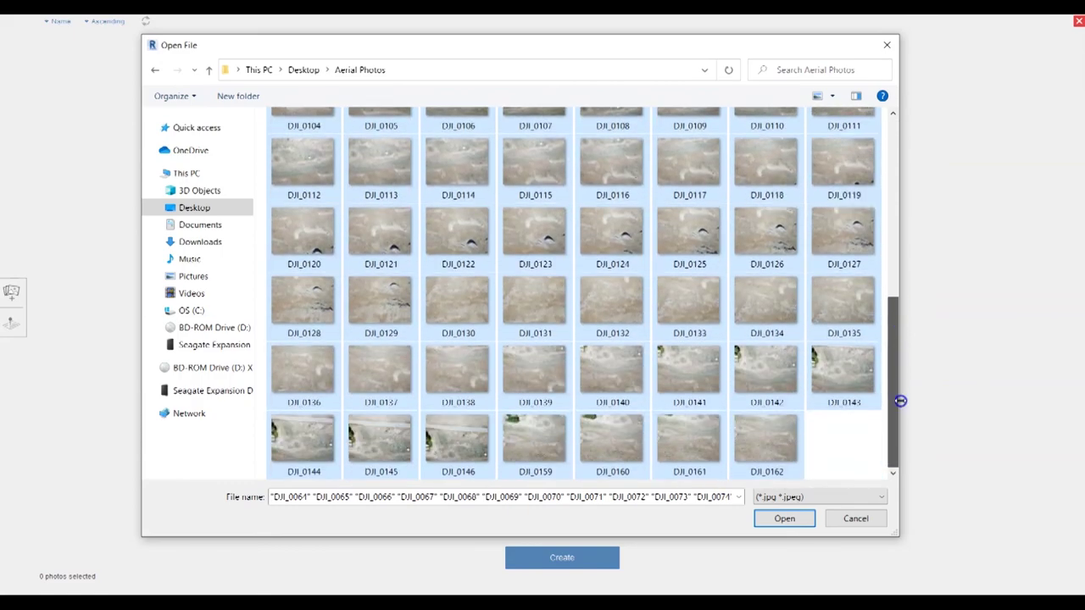
left_click(771, 516)
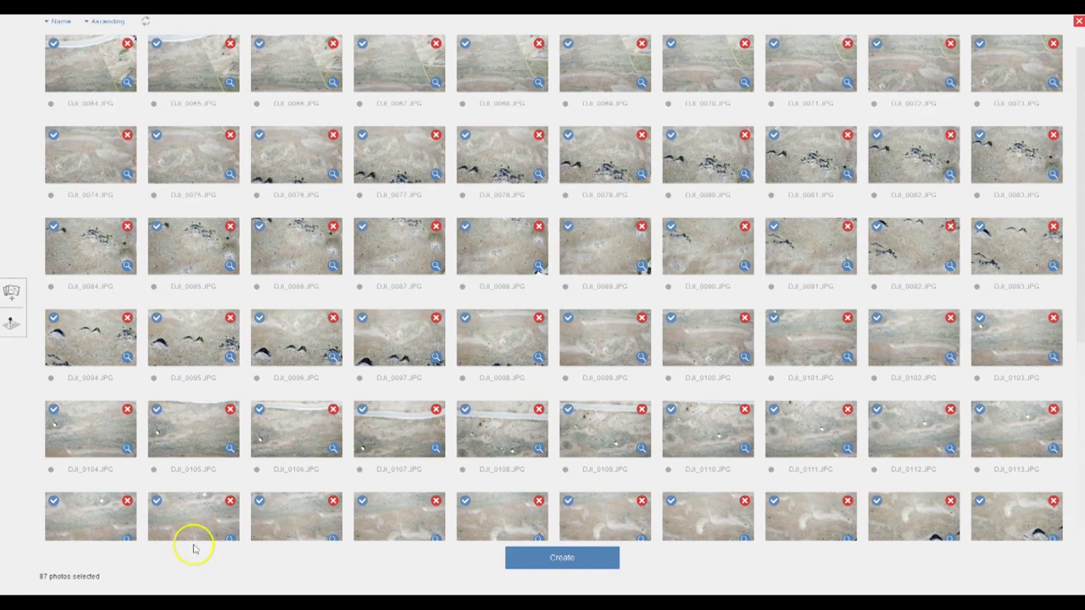
Name the project 'Aerialmapforyoutube' and add point cloud plus ortho/elevation outputs
left_click(559, 558)
left_click(500, 245)
type("Aerialmap")
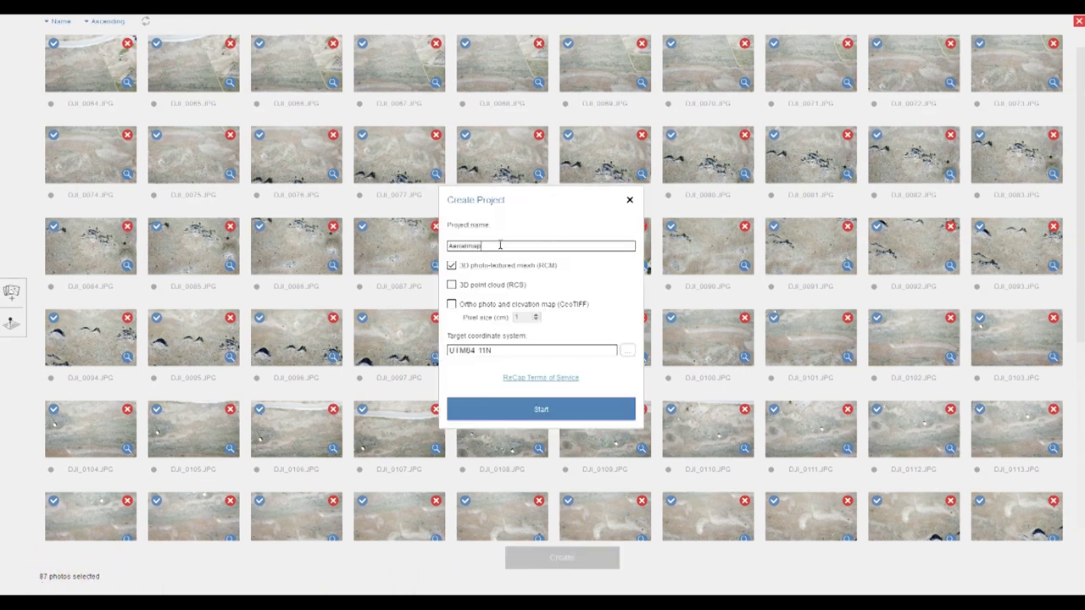
type("foryoutube")
left_click(451, 285)
left_click(451, 304)
Keep the UTM84 11N coordinate system and start processing in the cloud
left_click(608, 355)
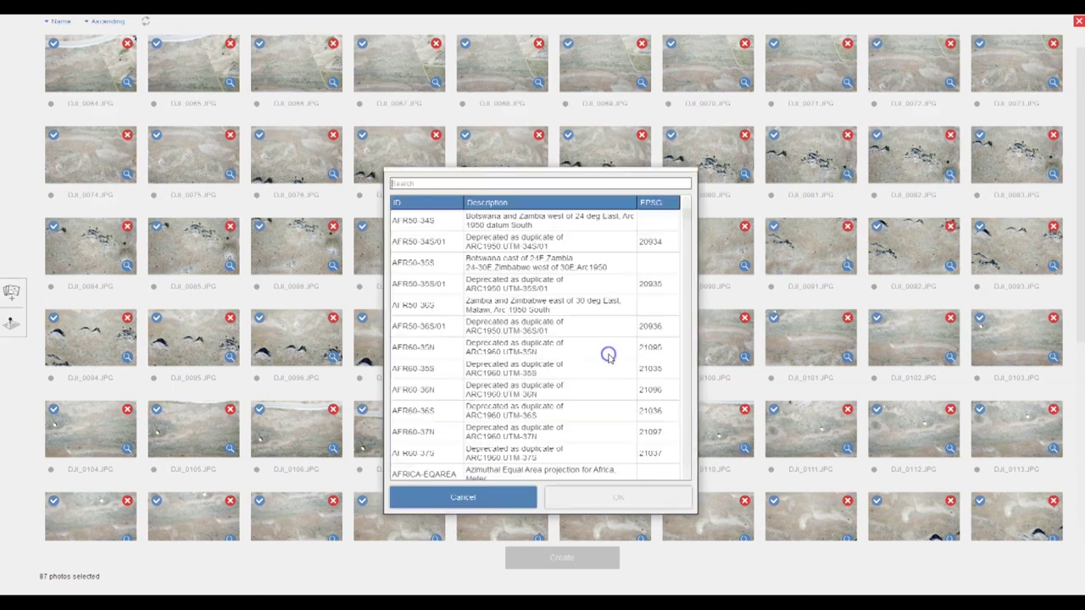
left_click(498, 497)
left_click(545, 410)
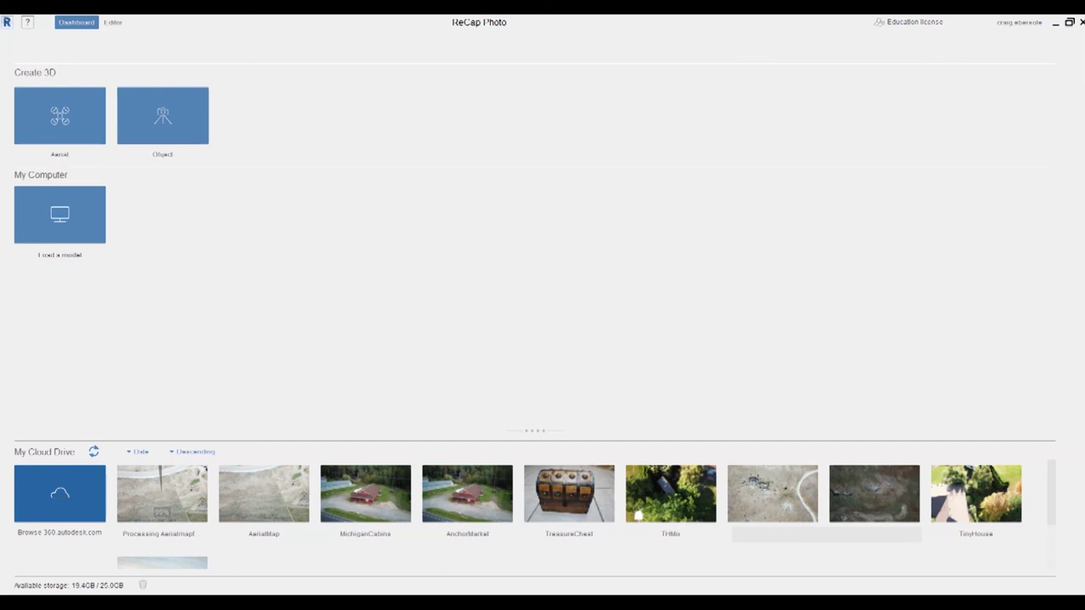
Download the finished mesh to a local folder and open aerialmapforyoutube.rcm in the editor
mouse_move(145, 503)
left_click(196, 514)
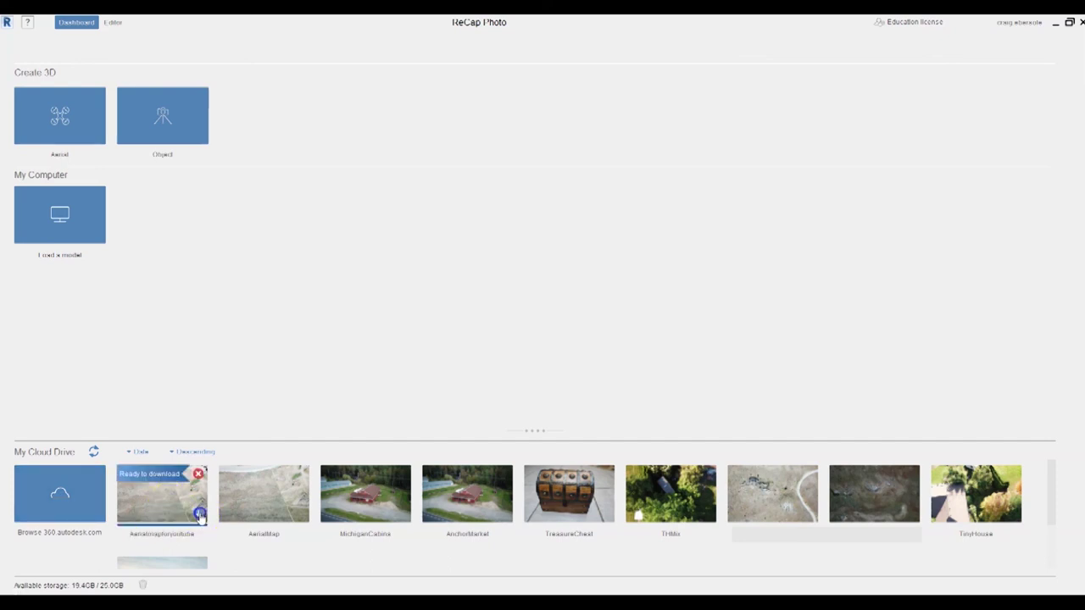
left_click(760, 521)
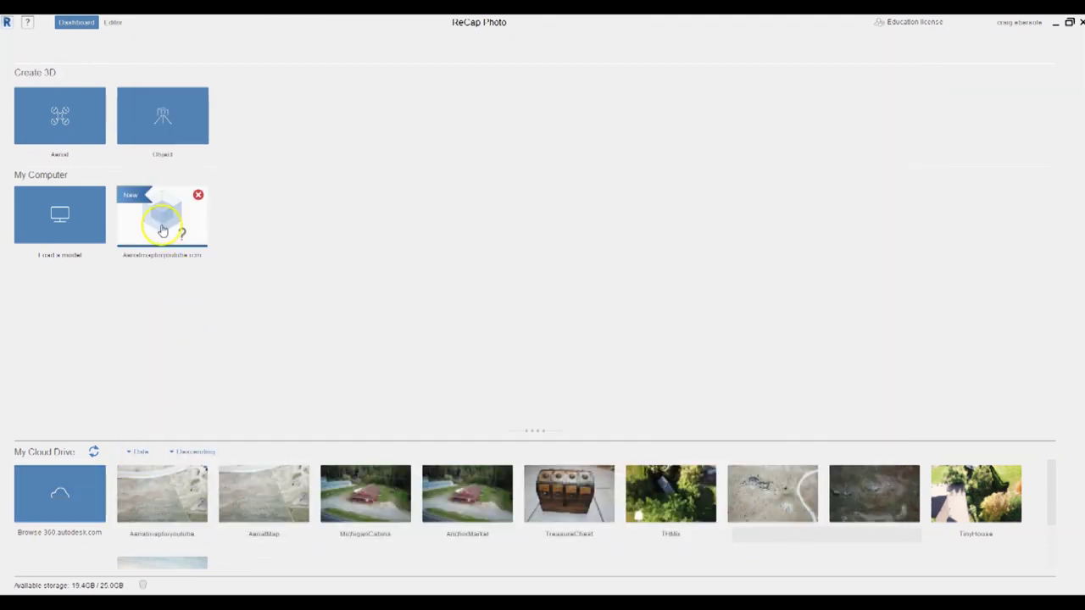
left_click(163, 231)
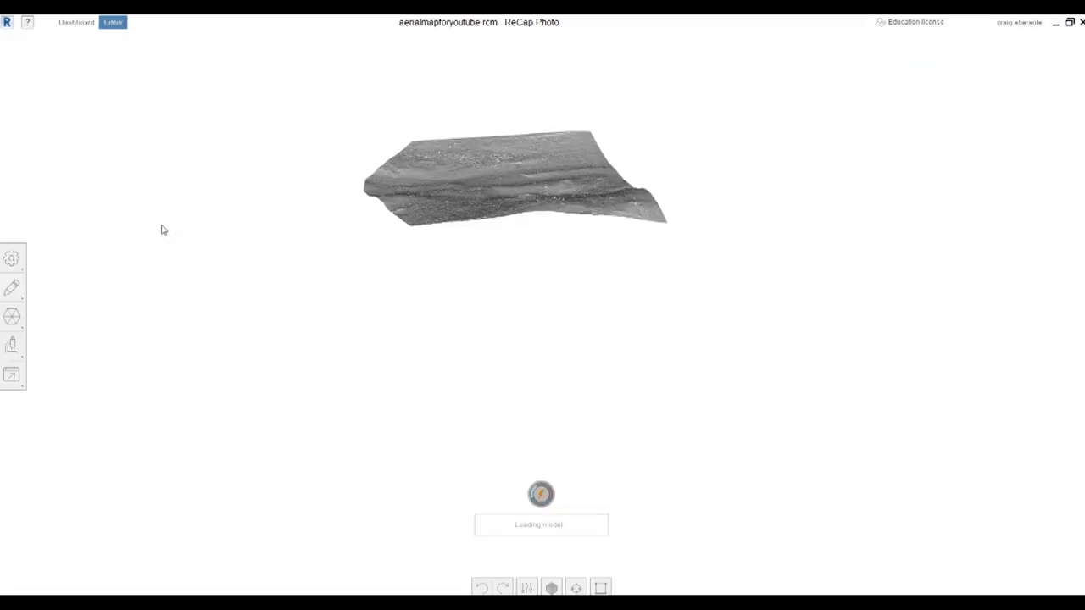
Zoom and orbit the terrain from a top-down view down to a perspective of the shed
scroll(521, 304, "up", 5)
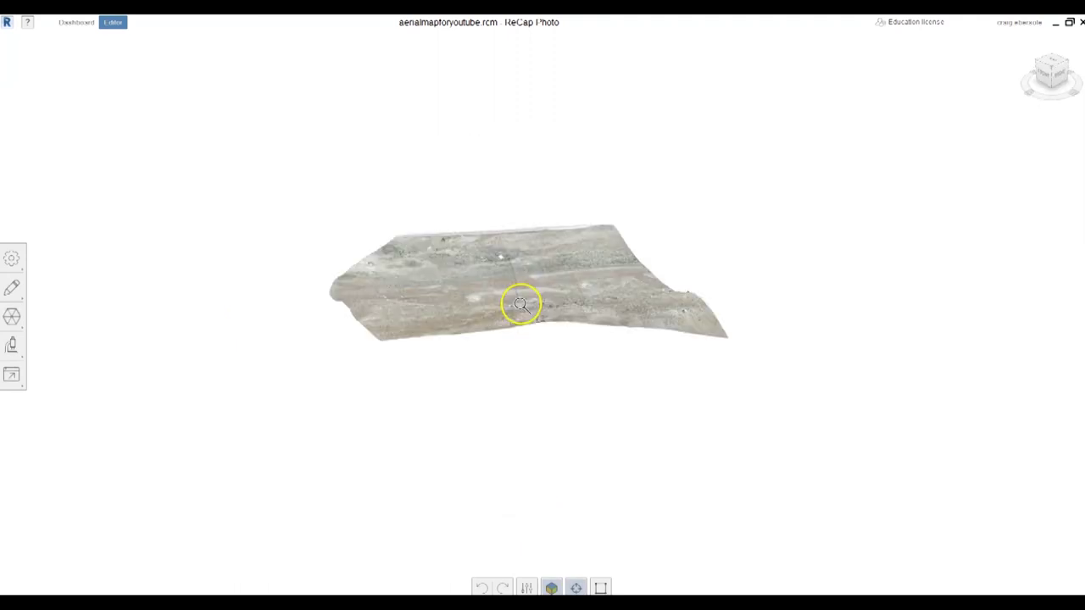
left_click_drag(509, 302, 757, 344)
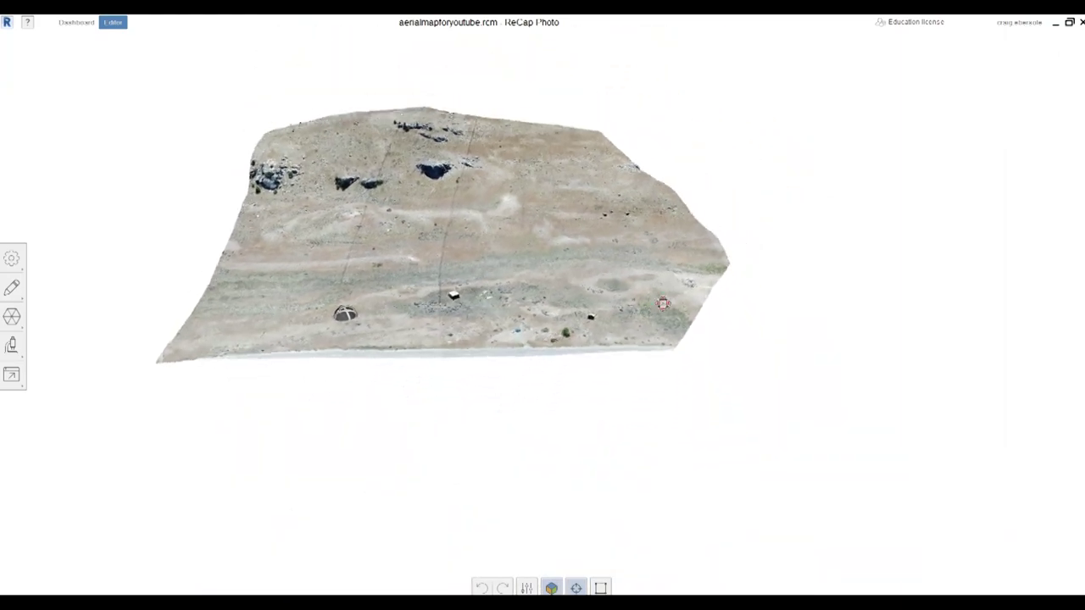
left_click_drag(430, 295, 151, 262)
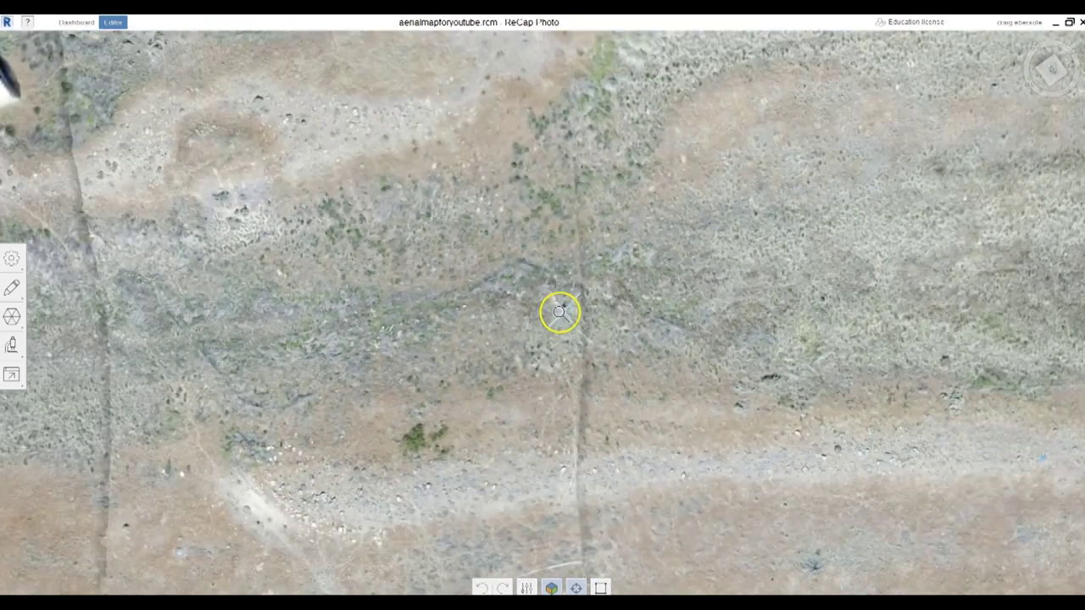
scroll(560, 313, "down", 2)
left_click_drag(560, 310, 545, 364)
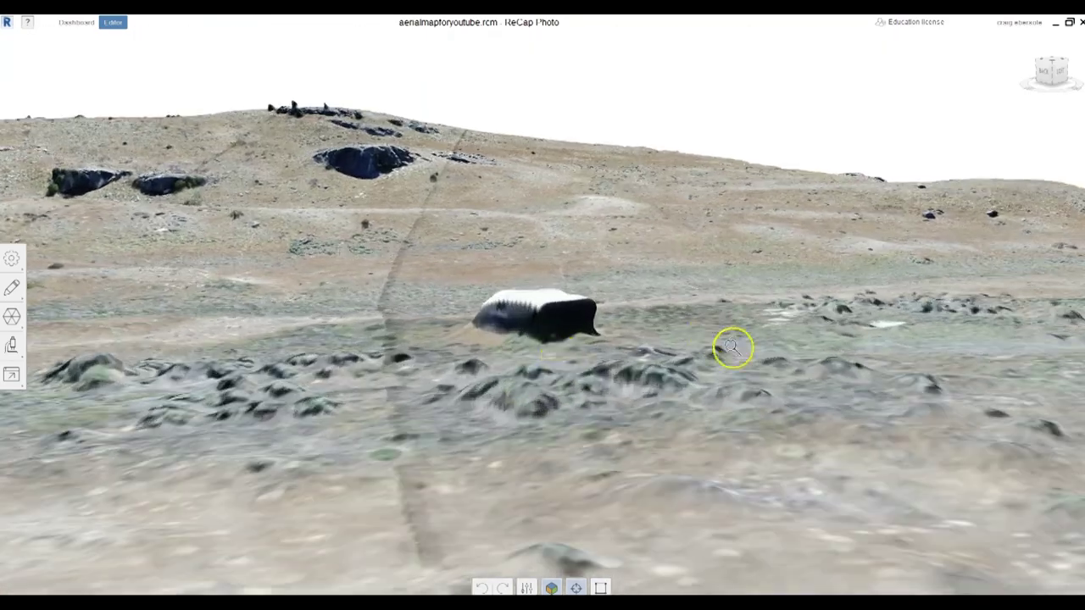
Orbit around the shed, tent and car, then view the Anchor Market building
scroll(657, 398, "up", 3)
left_click_drag(656, 398, 813, 356)
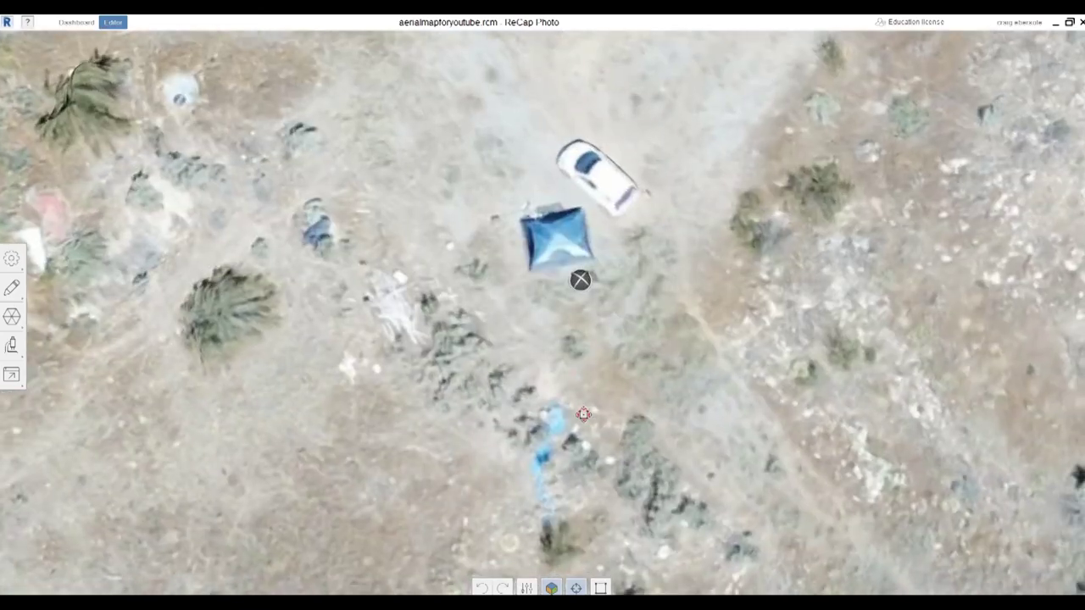
left_click_drag(581, 401, 566, 260)
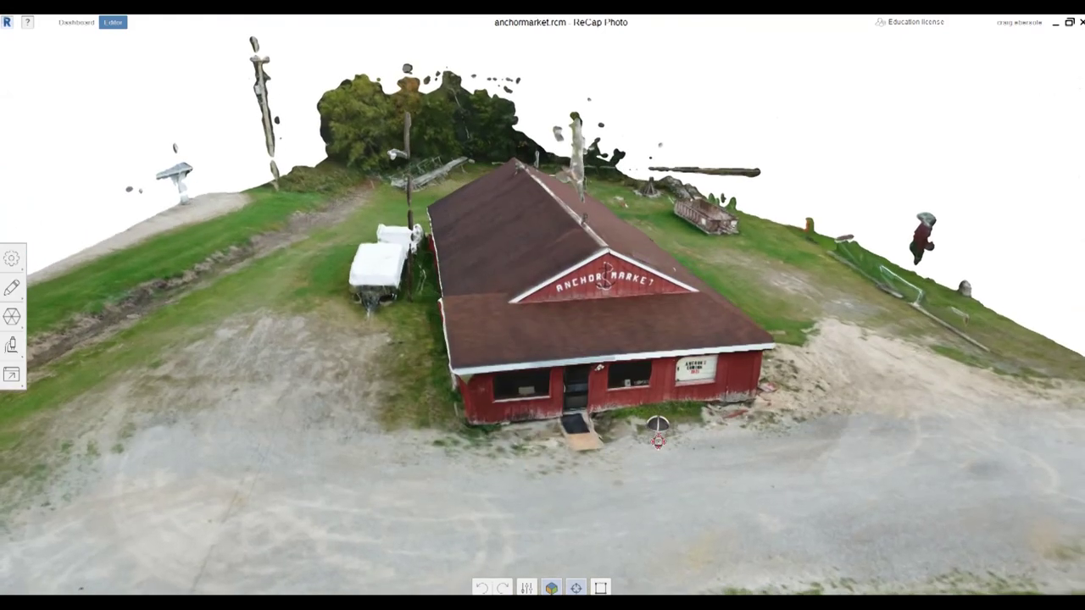
left_click_drag(653, 431, 604, 490)
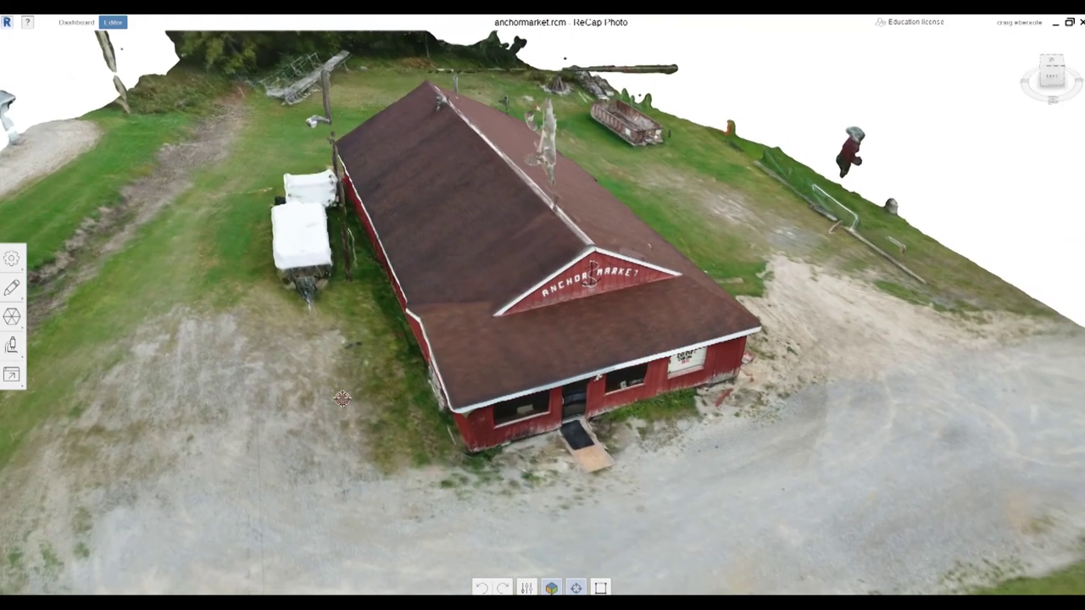
Orbit the Anchor Market building to side views, then orbit around the white car in car.rcm
left_click_drag(341, 398, 339, 382)
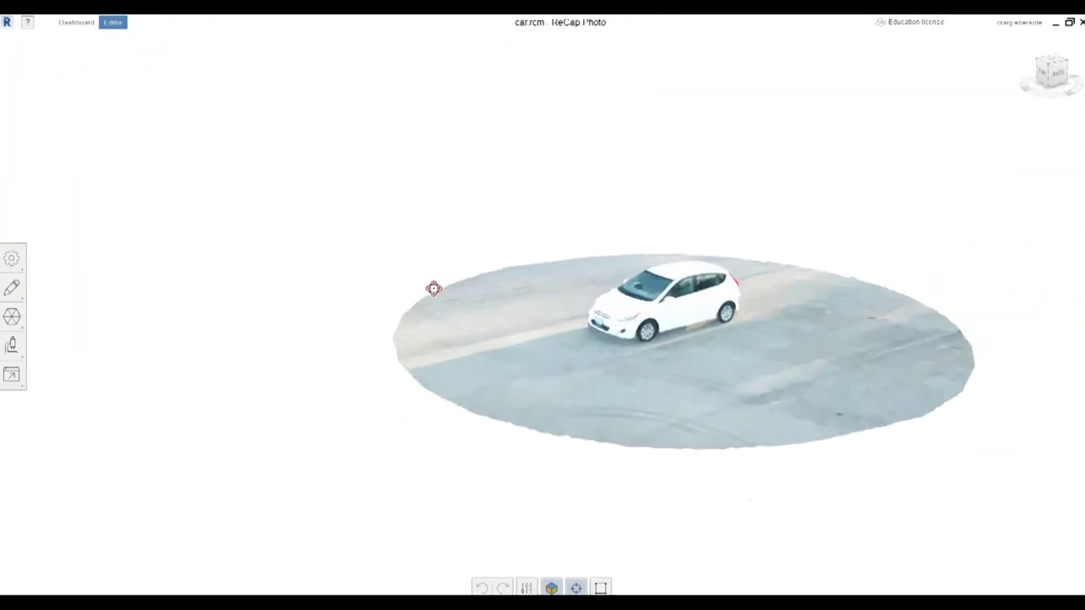
left_click_drag(433, 288, 887, 289)
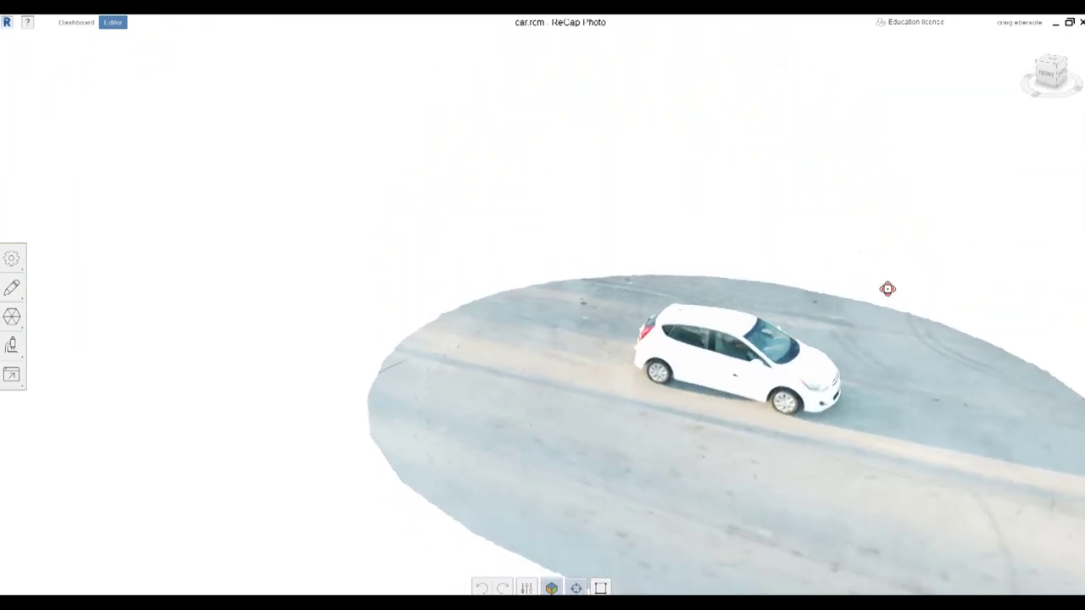